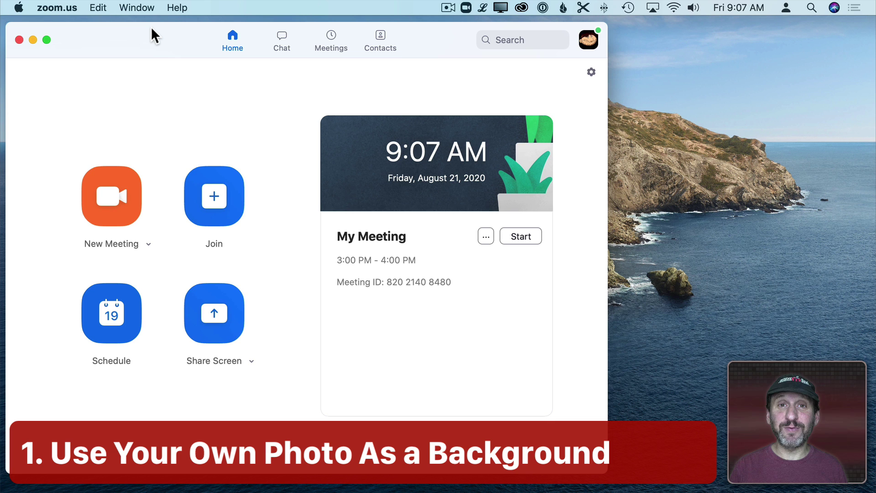
In Background & Filters, try the Golden Gate background, then apply the mountain lake scene.
click(64, 3)
click(73, 44)
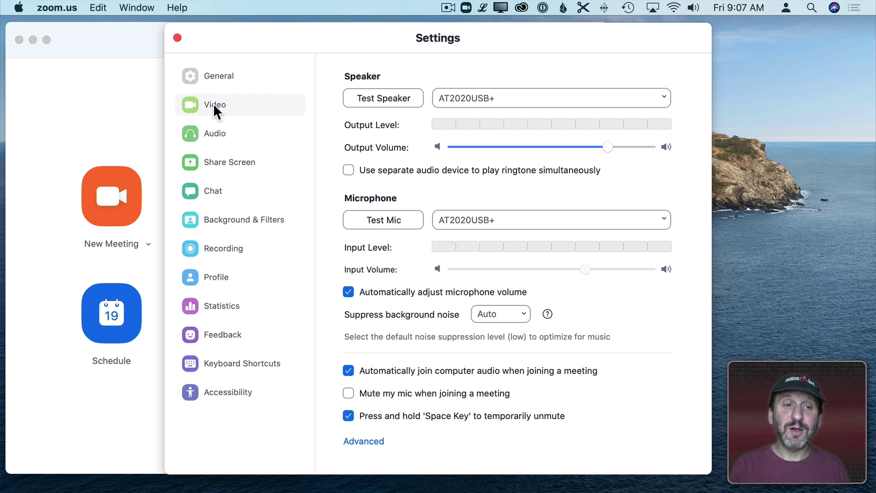
click(223, 218)
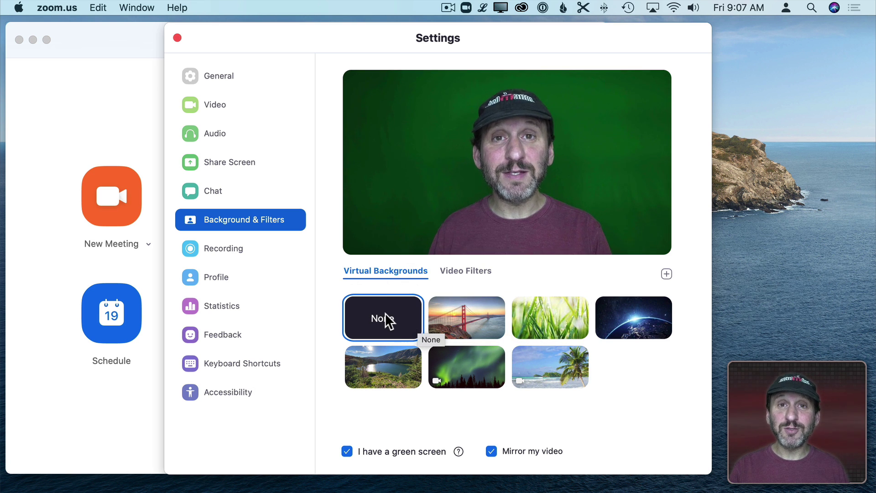
click(465, 320)
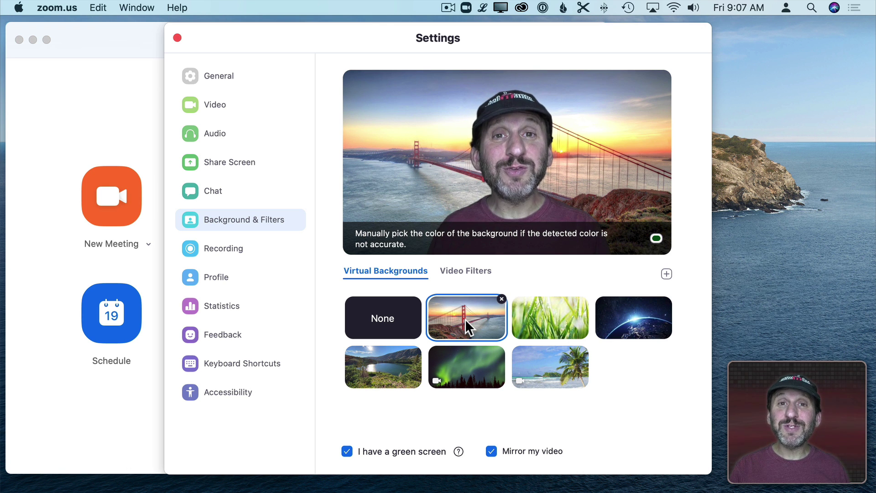
key(super+Tab)
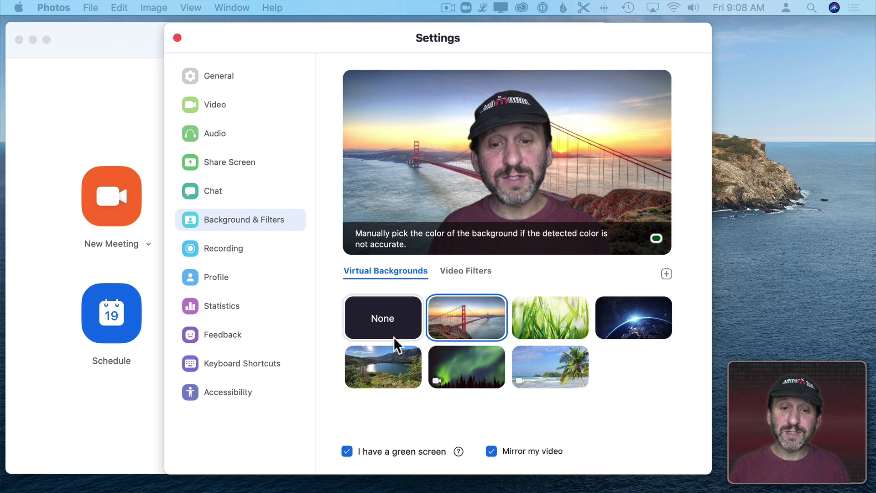
click(374, 366)
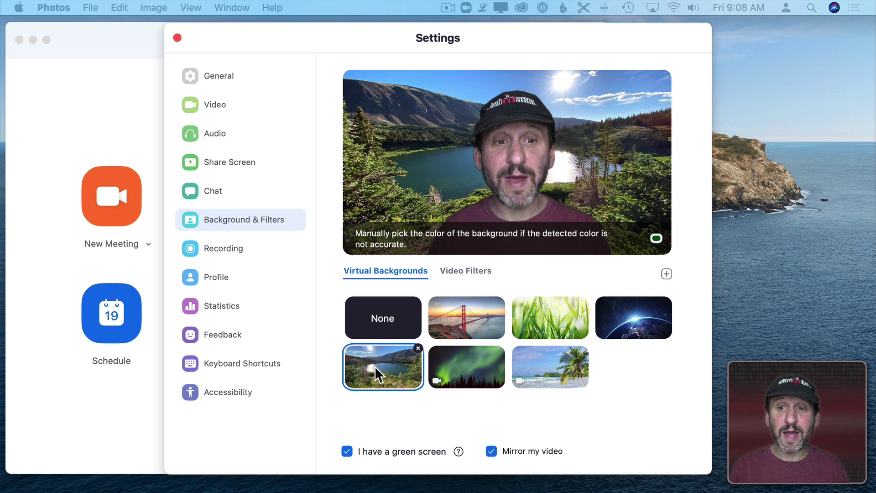
Add IMG_3933.jpeg as a new virtual background image, then switch to the aurora video.
click(666, 273)
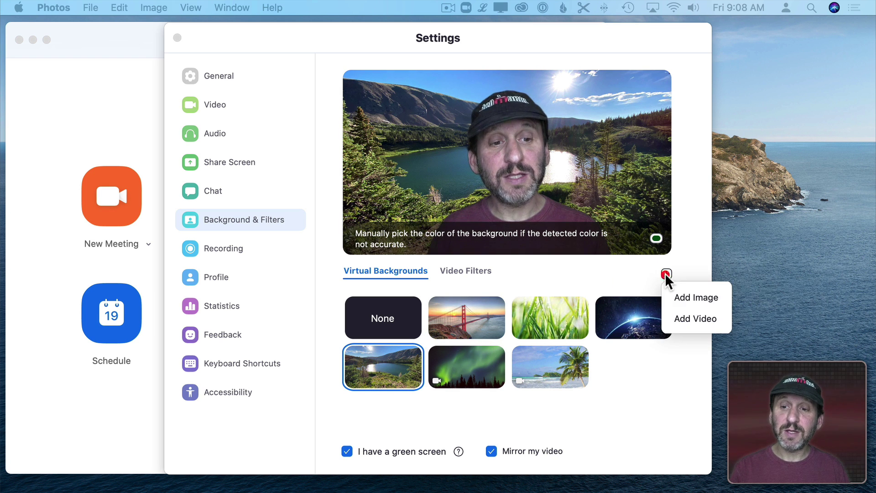
click(679, 298)
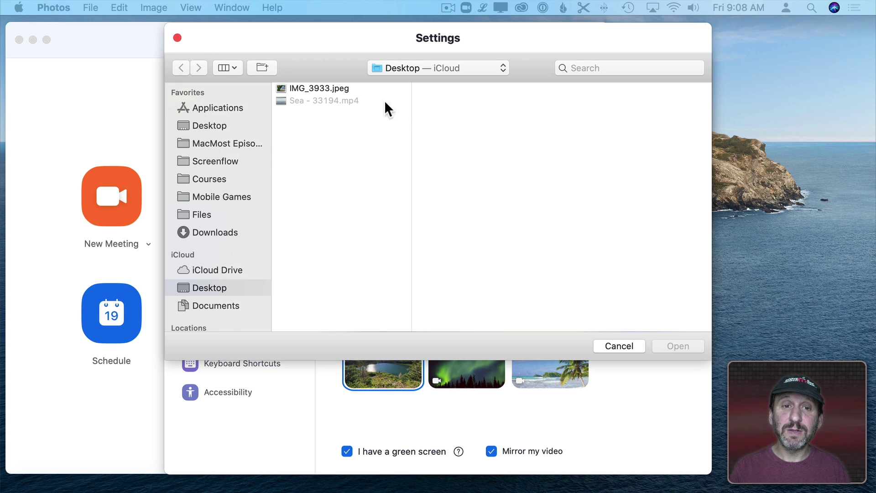
double_click(328, 87)
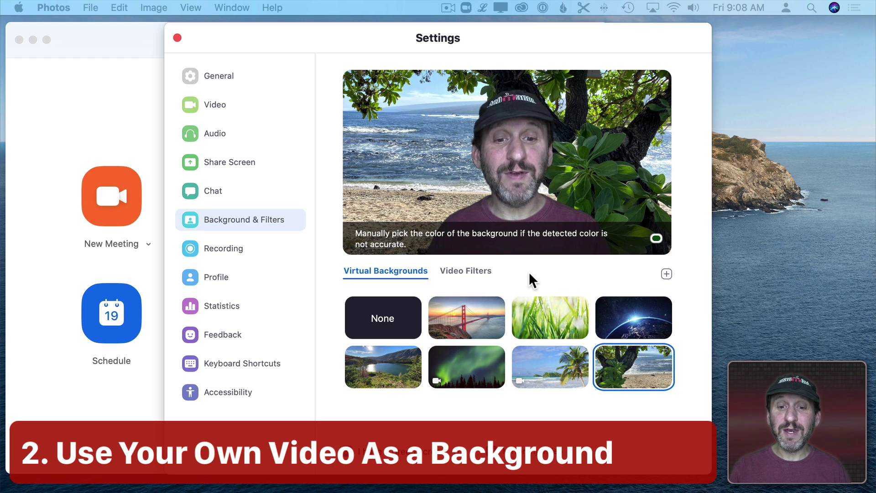
click(462, 364)
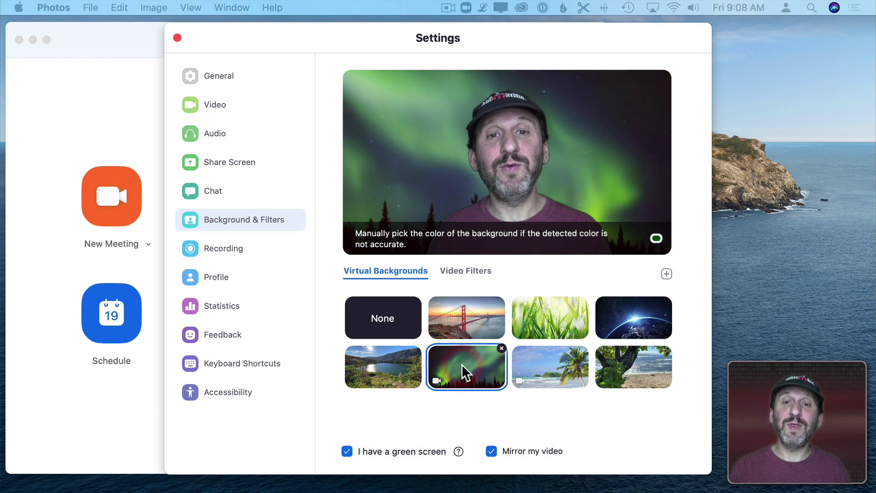
Apply the palm beach background, then browse Pixabay's free stock videos page down to the clips.
click(543, 368)
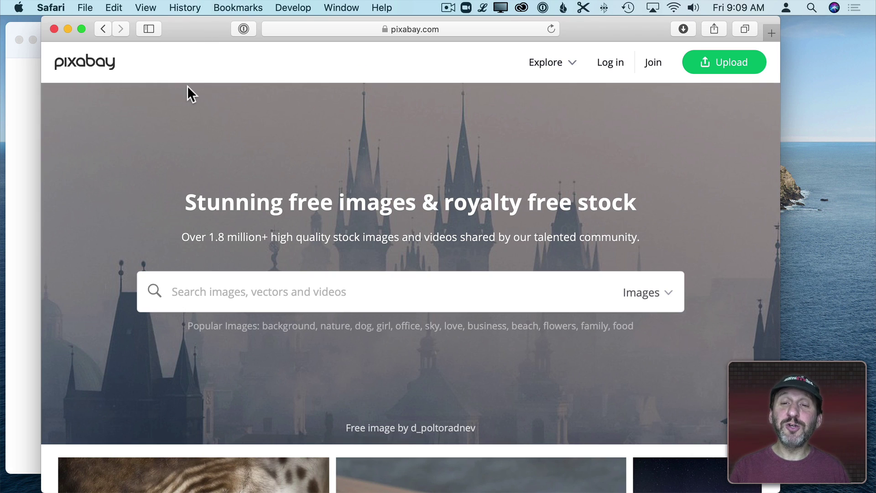
click(549, 65)
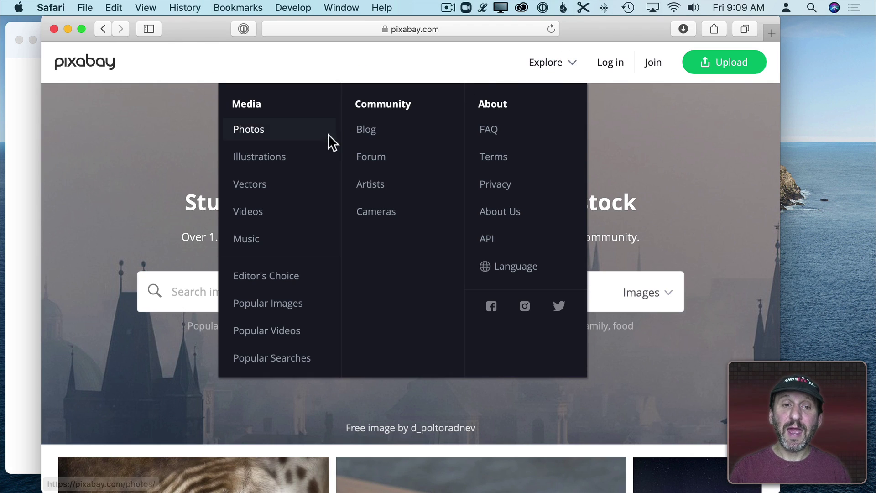
click(252, 211)
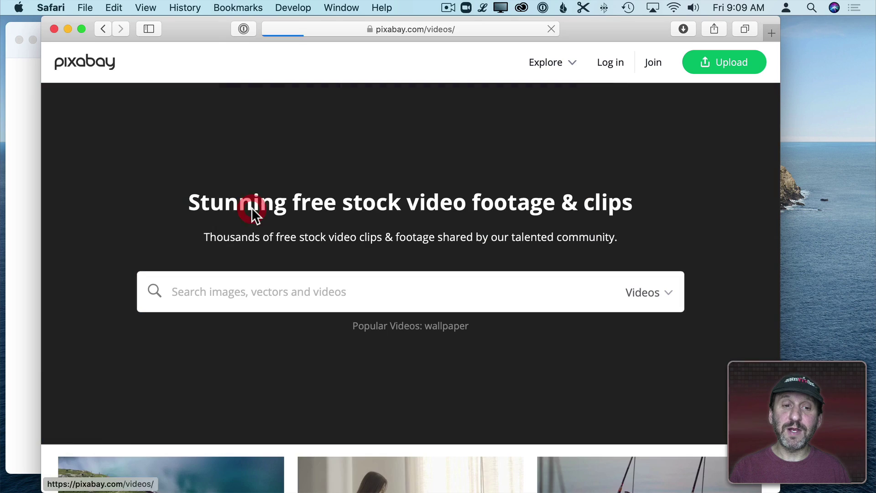
scroll(319, 281, down, 20)
scroll(320, 280, down, 10)
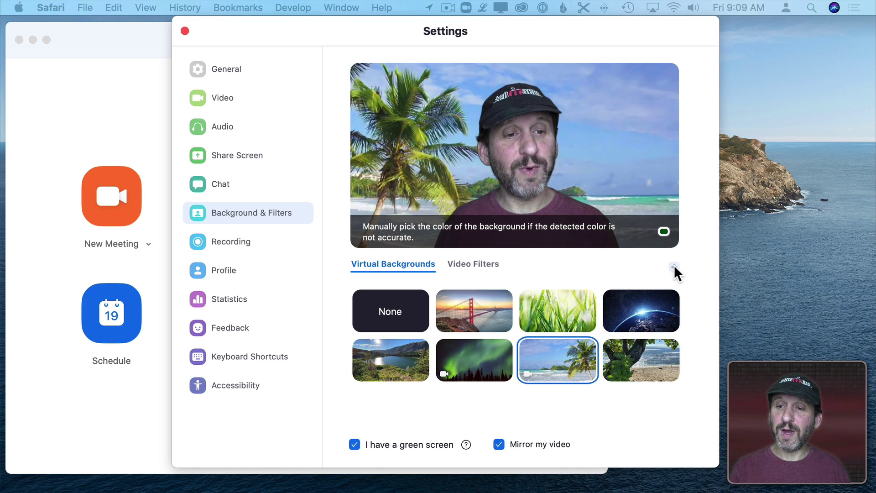
Add Sea - 33194.mp4 as a video virtual background.
click(674, 267)
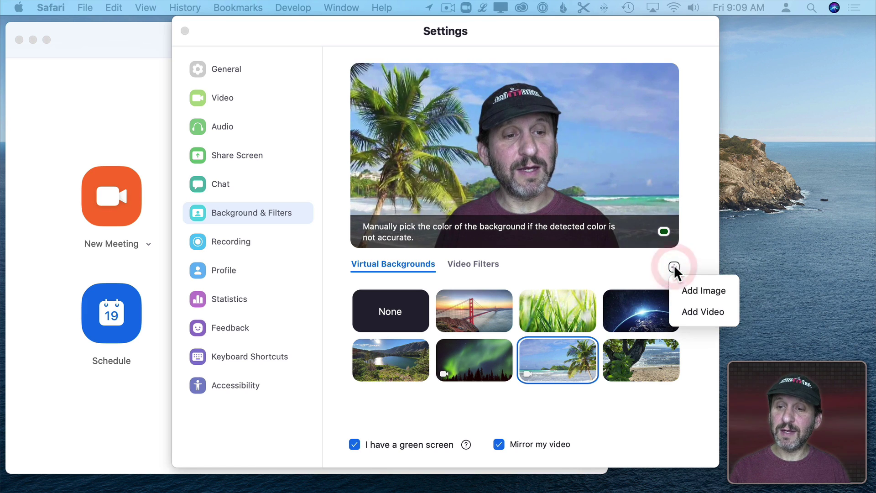
click(685, 308)
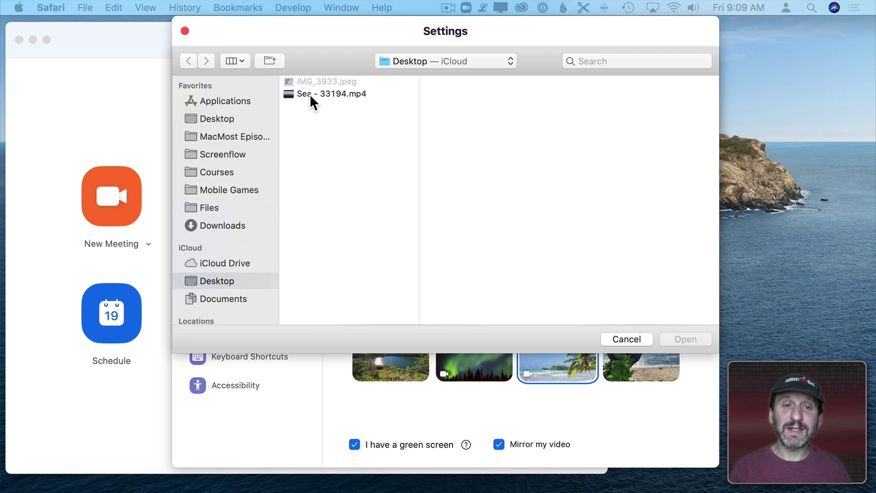
double_click(310, 93)
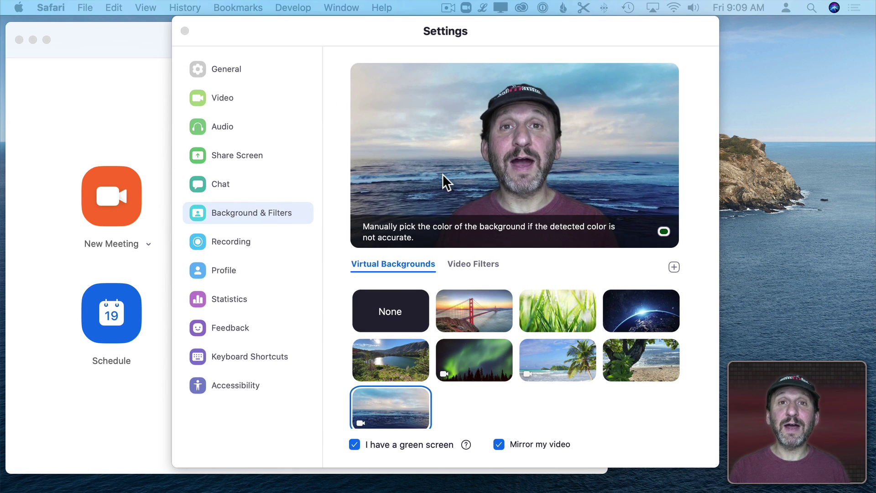
Add the dark red animated video as a background and apply it.
click(674, 267)
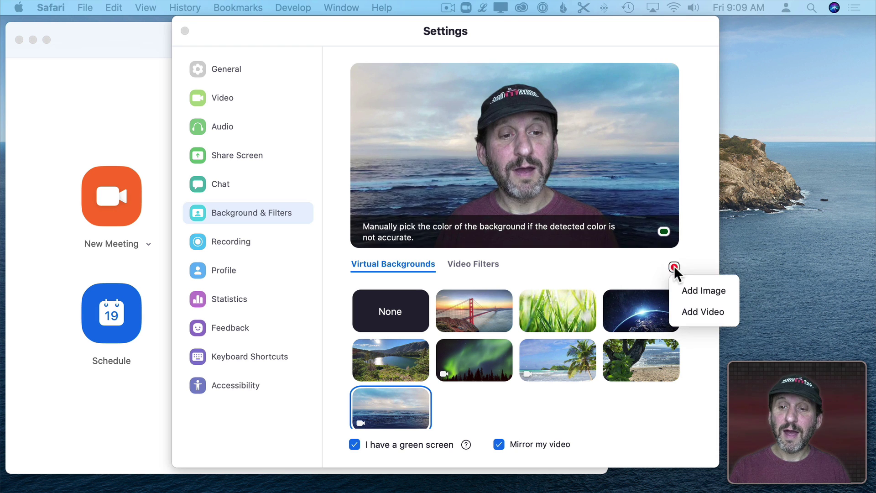
click(681, 309)
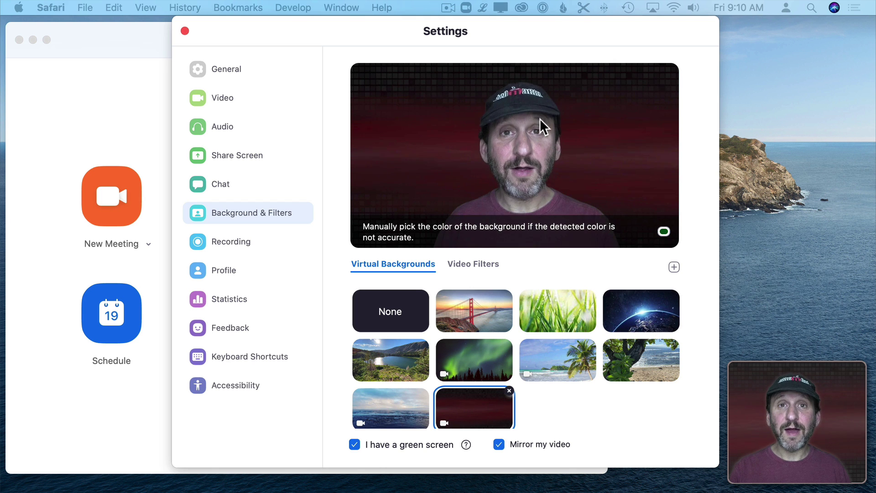
mouse_move(476, 264)
click(395, 397)
click(464, 399)
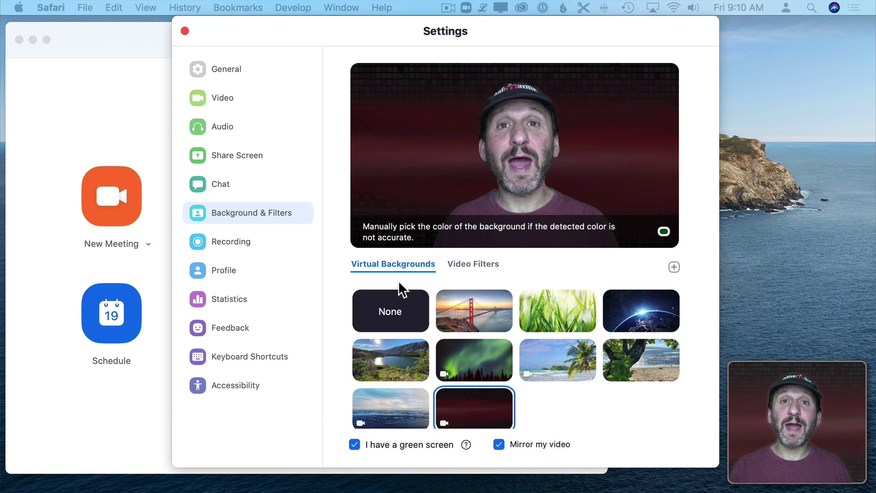
Set the background to None, reapply the red video, and toggle green screen detection off and on.
click(385, 306)
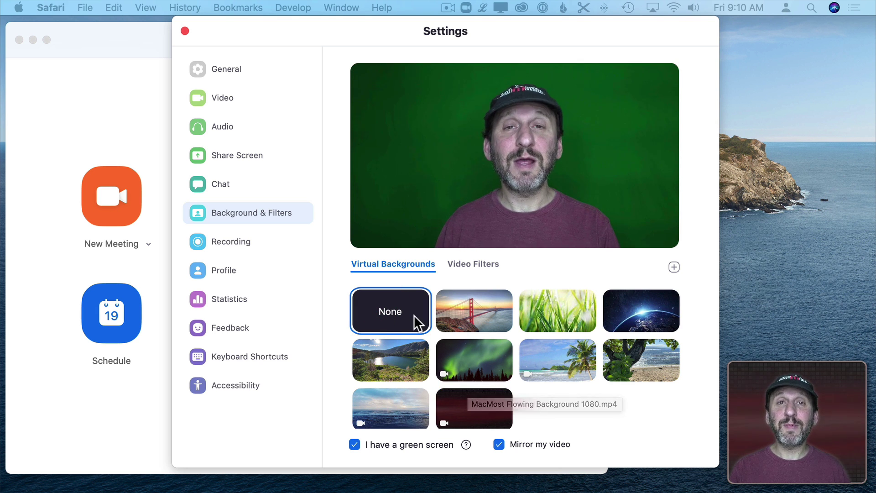
click(466, 403)
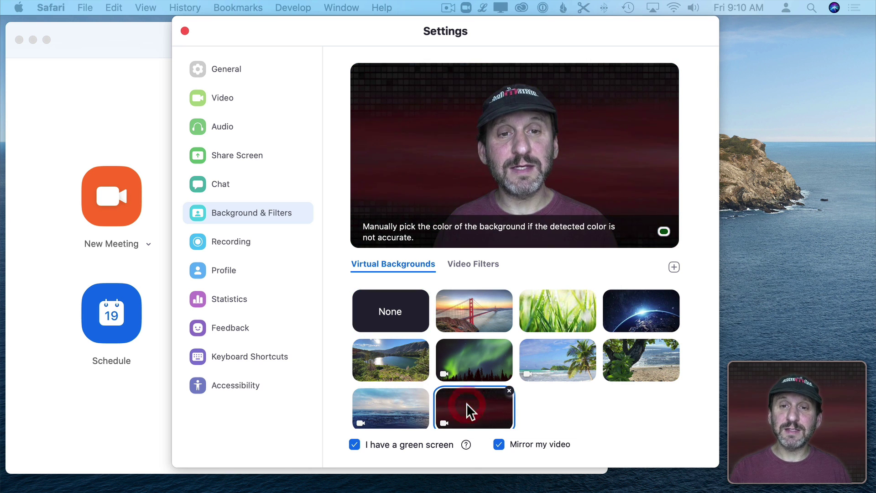
click(354, 443)
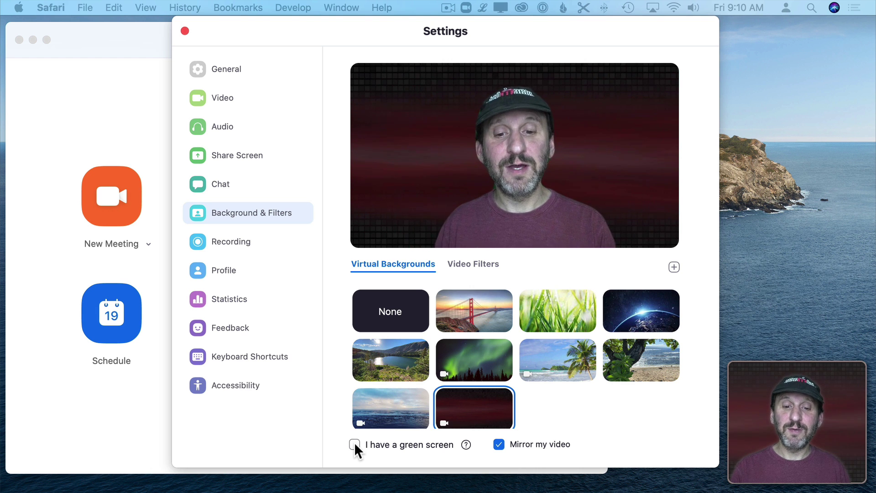
click(354, 442)
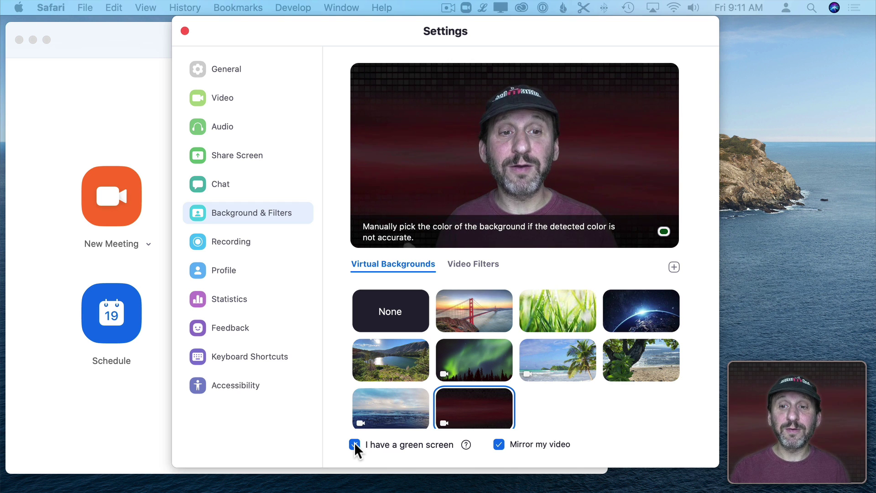
mouse_move(666, 231)
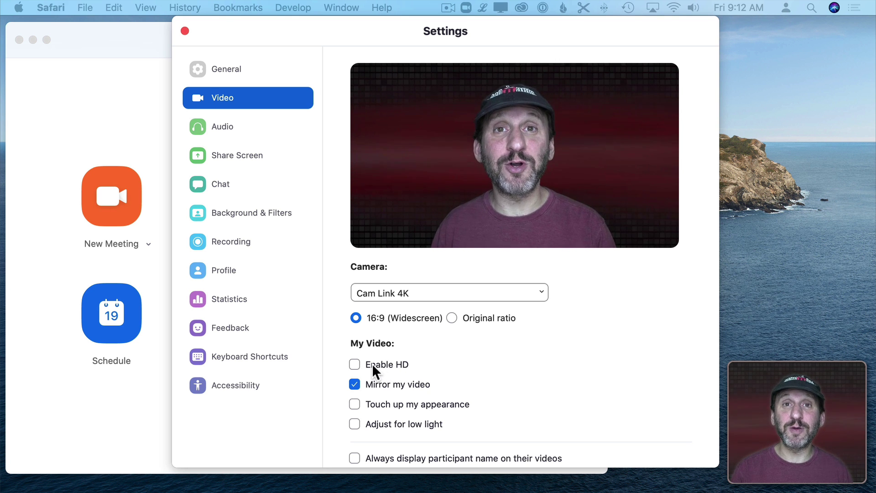
Try Touch up my appearance at its strongest setting, then turn it off.
click(354, 403)
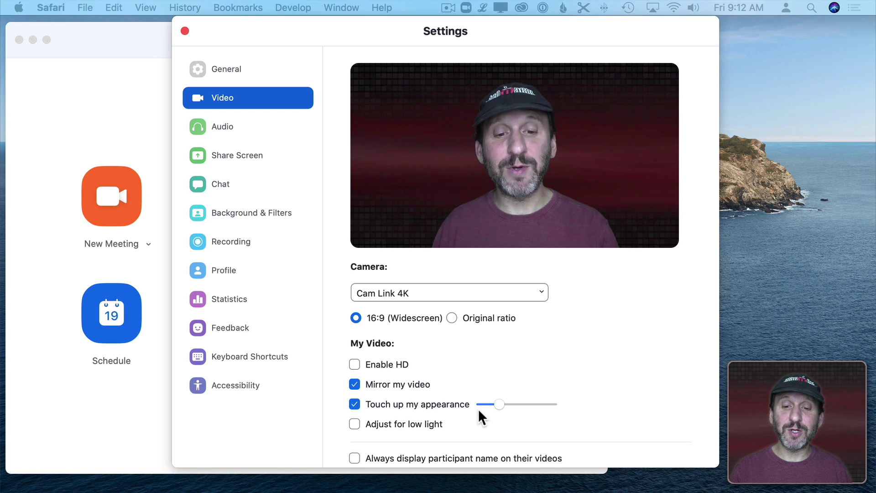
drag(499, 404, 575, 420)
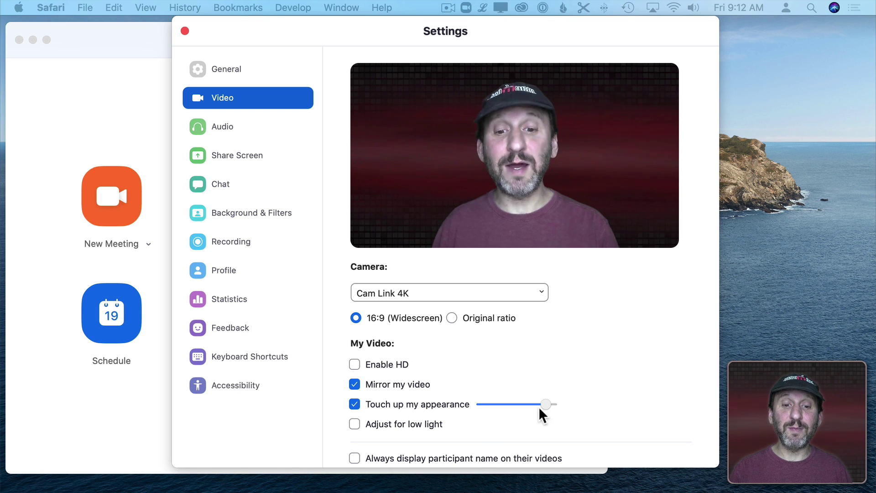
click(354, 403)
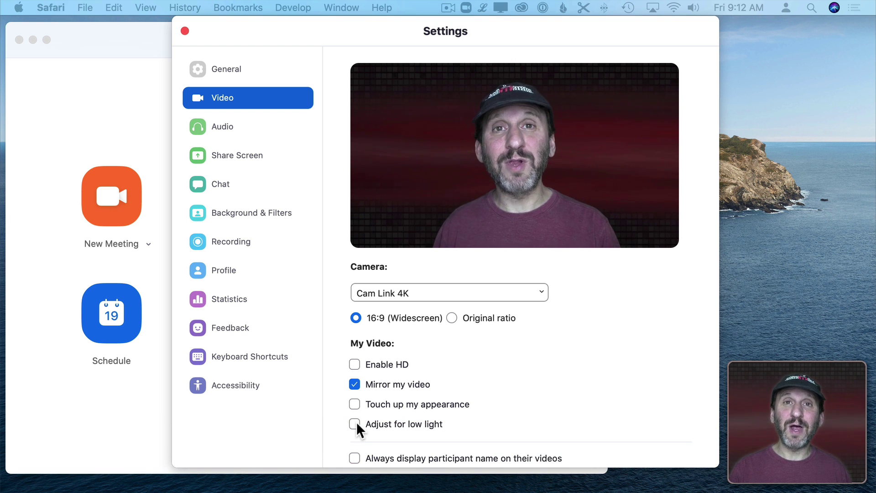
Turn on Adjust for low light and keep its mode on Manual.
click(357, 424)
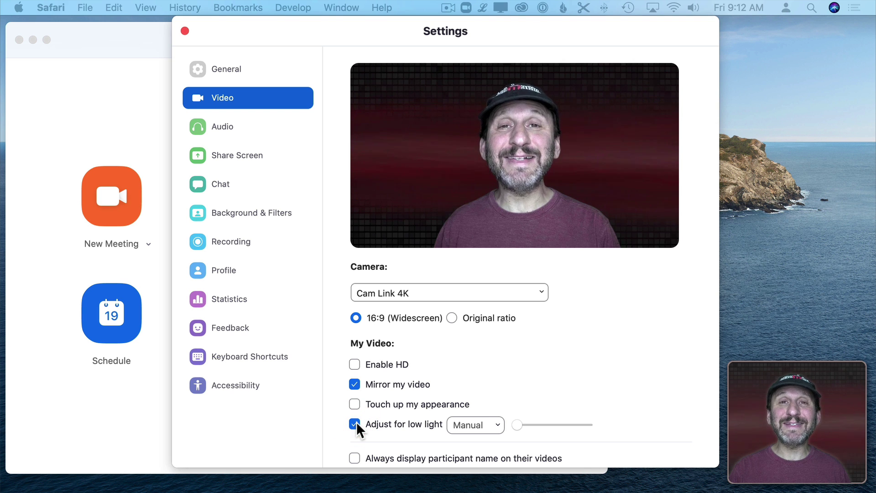
click(468, 425)
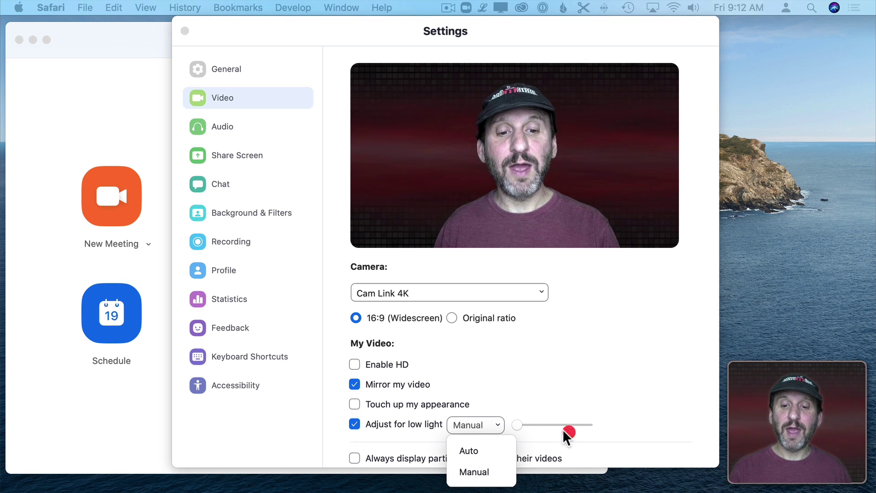
click(369, 439)
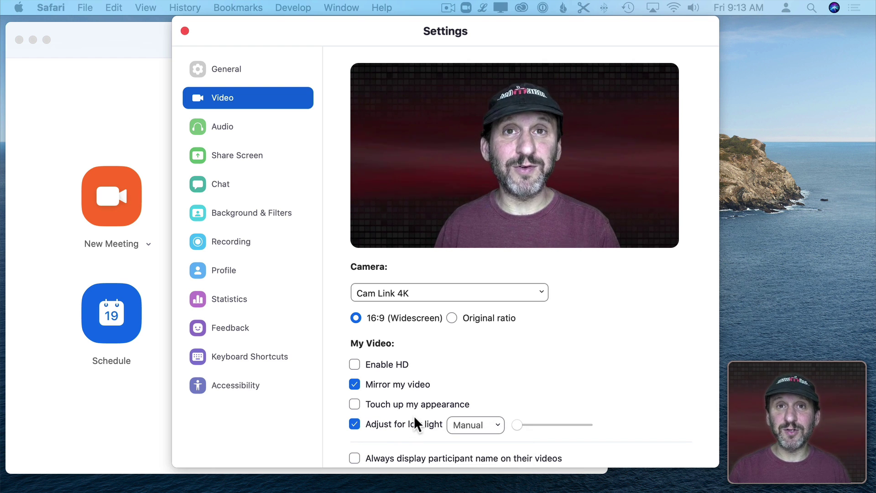
Test the microphone in Audio settings and set advanced Echo Cancellation to Aggressive.
click(232, 125)
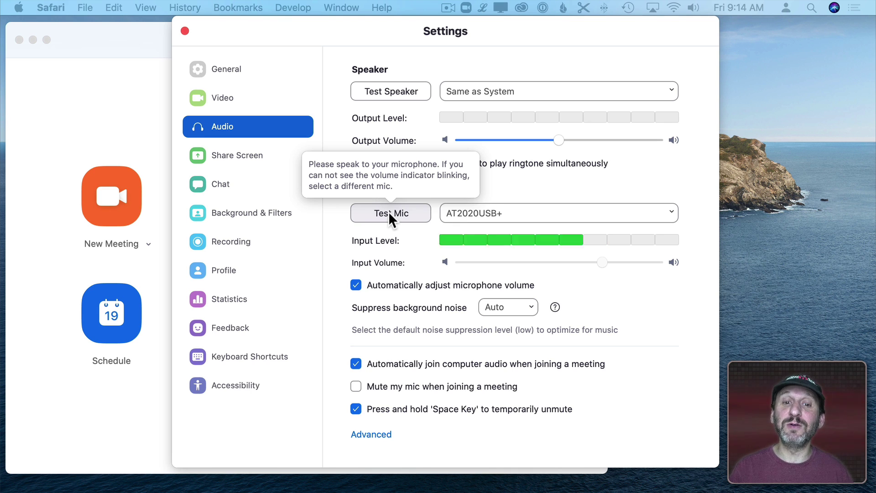
click(389, 212)
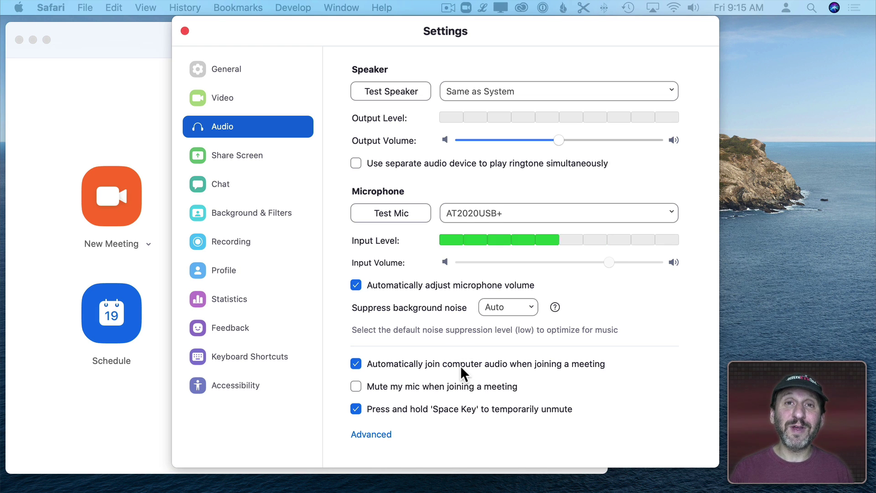
scroll(419, 381, down, 1)
click(372, 434)
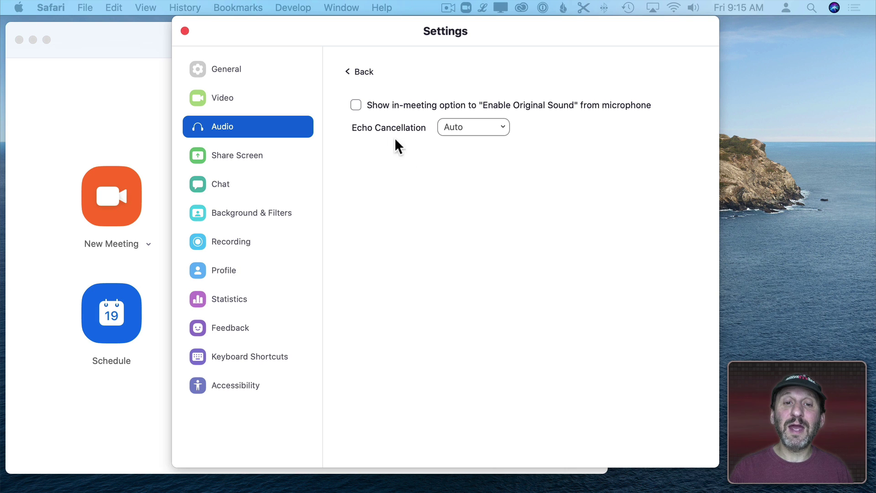
click(458, 130)
click(464, 175)
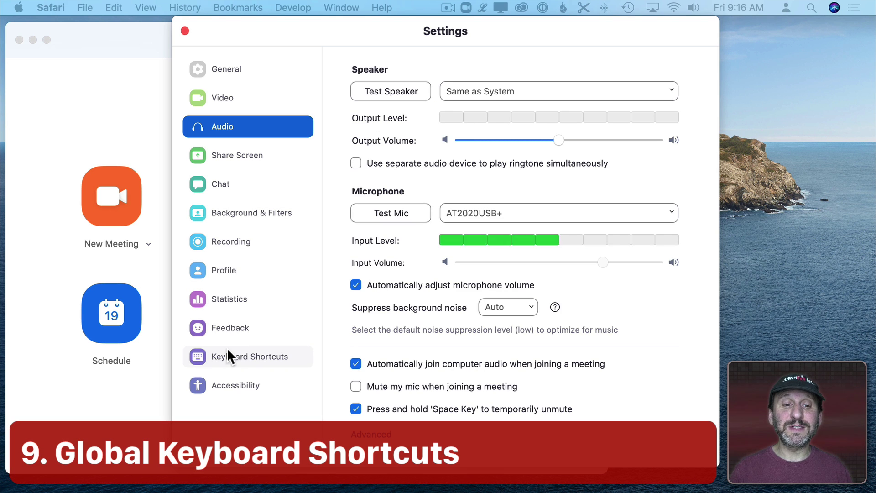
click(224, 356)
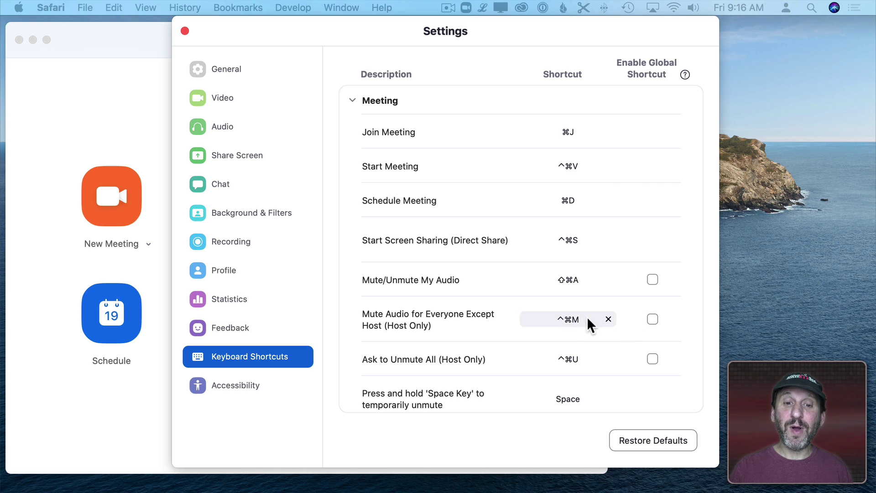
Toggle the global Mute/Unmute shortcut and check the Space Key unmute option in Audio settings.
click(652, 279)
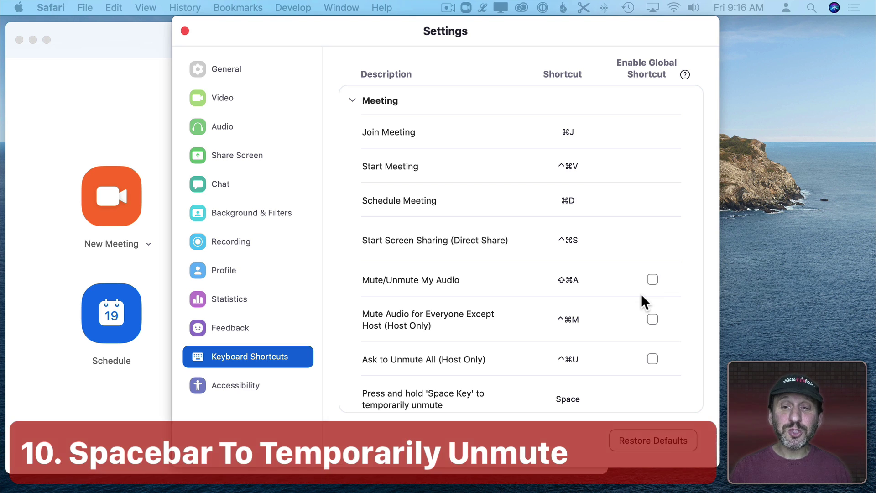
scroll(626, 333, down, 3)
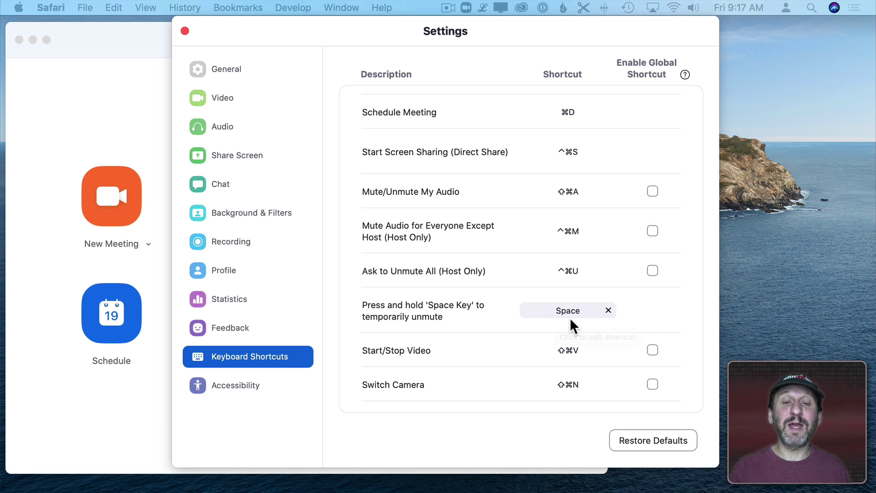
click(216, 129)
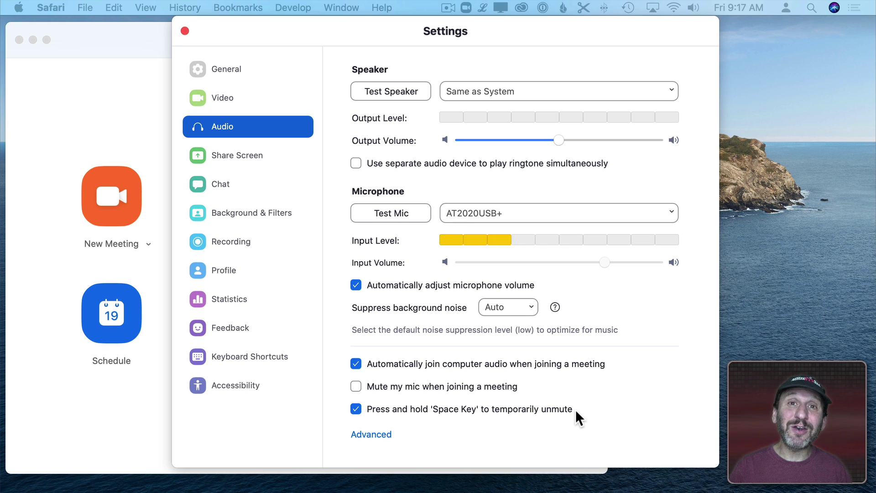
Close settings, start a new meeting, move its window left, and open the Meeting menu.
click(185, 31)
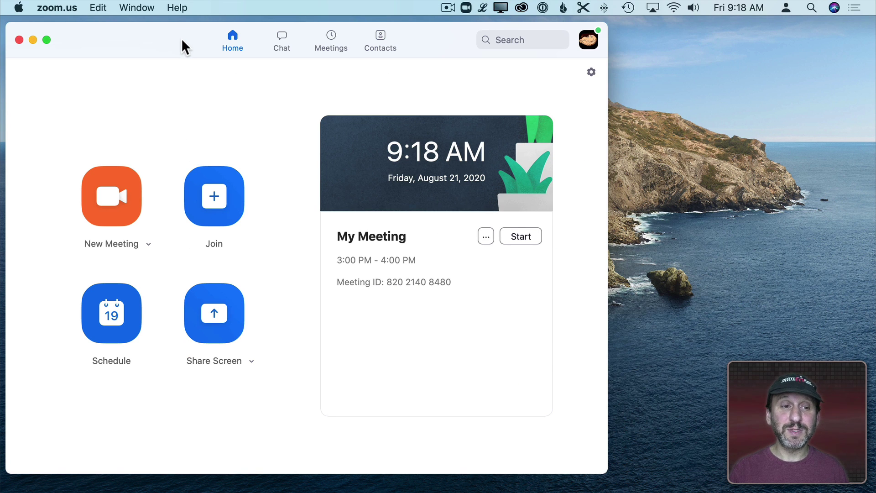
click(108, 200)
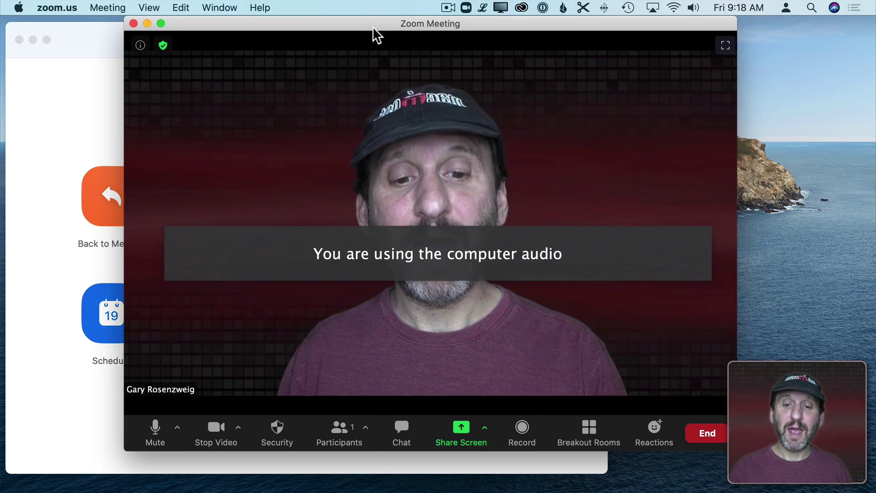
drag(369, 29, 333, 31)
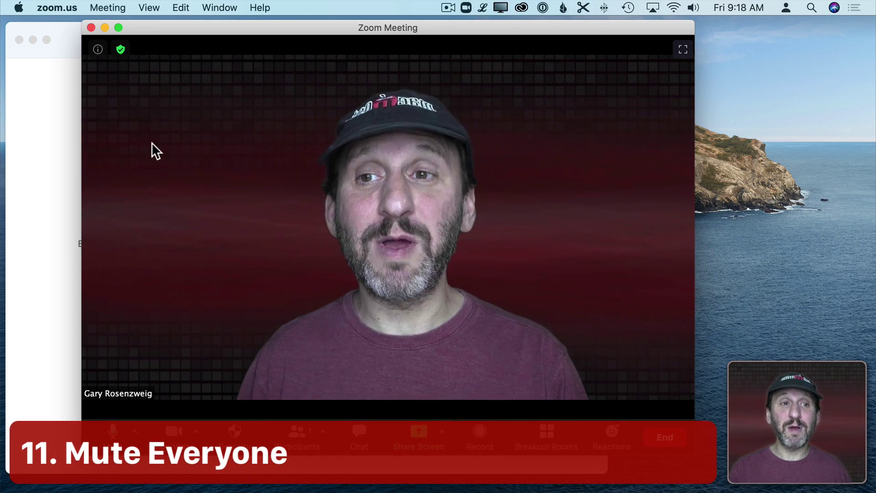
click(119, 6)
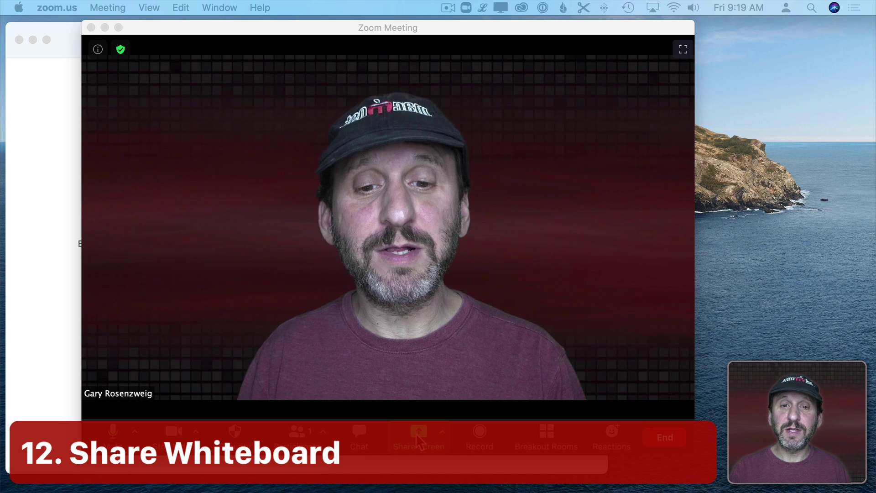
Share a whiteboard and move its window and annotation toolbar up and left.
click(415, 434)
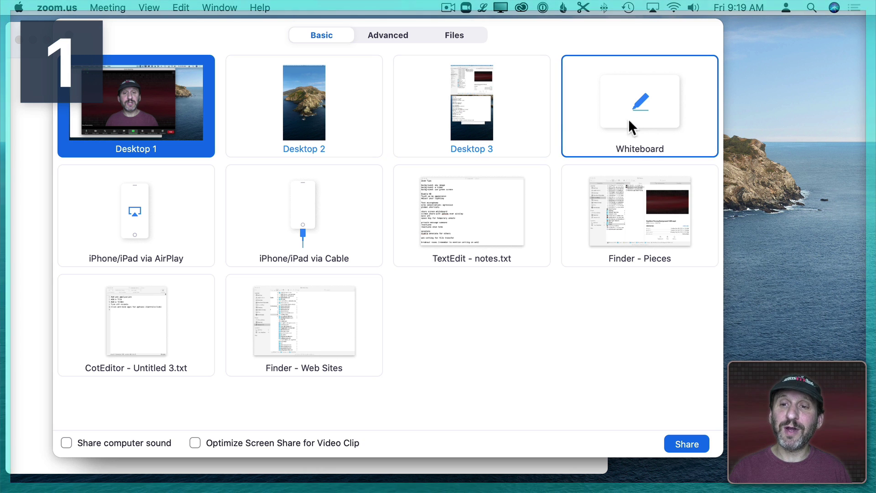
click(618, 98)
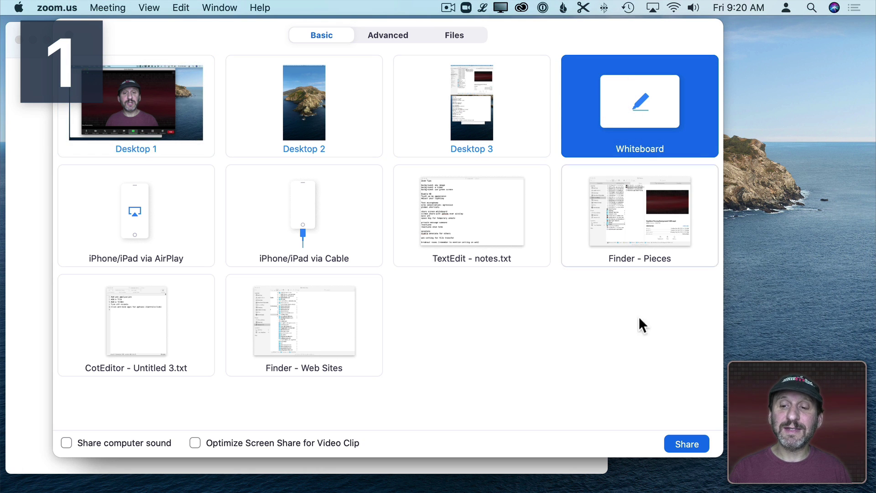
click(676, 440)
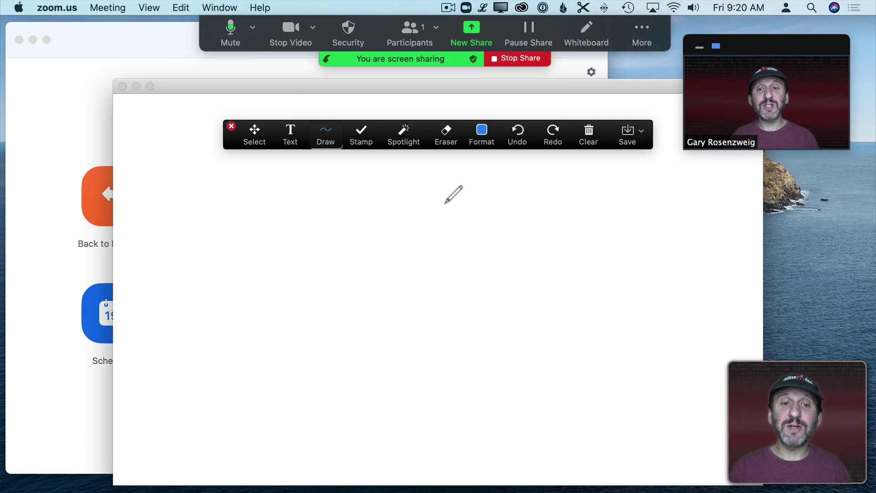
mouse_move(245, 86)
mouse_down()
mouse_move(152, 39)
mouse_move(172, 67)
mouse_up()
drag(225, 139, 140, 96)
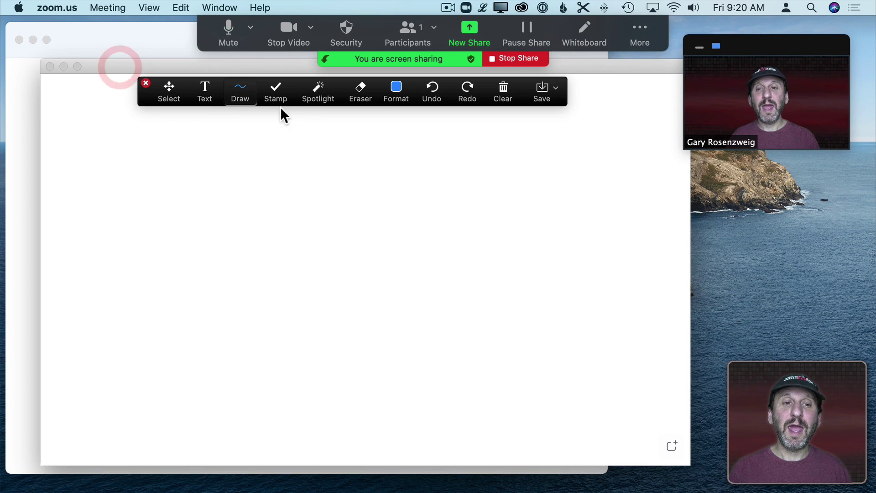
Draw a freehand blue line, browse the stamps, then clear all drawings from the whiteboard.
mouse_move(221, 170)
mouse_down()
mouse_move(285, 170)
mouse_move(199, 264)
mouse_move(364, 248)
mouse_move(343, 204)
mouse_up()
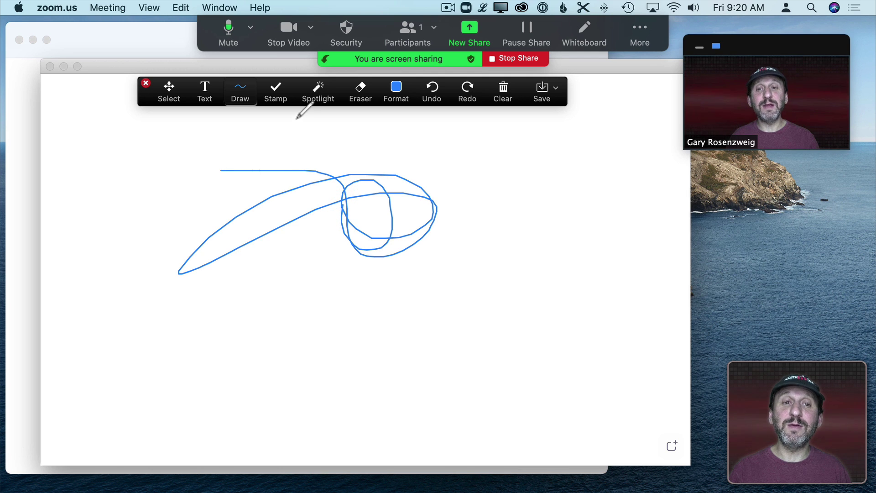
click(207, 89)
click(275, 93)
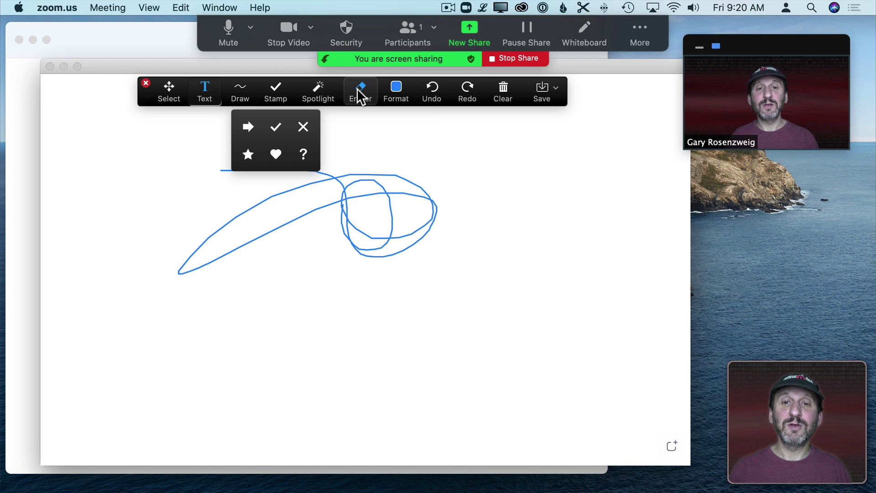
click(501, 94)
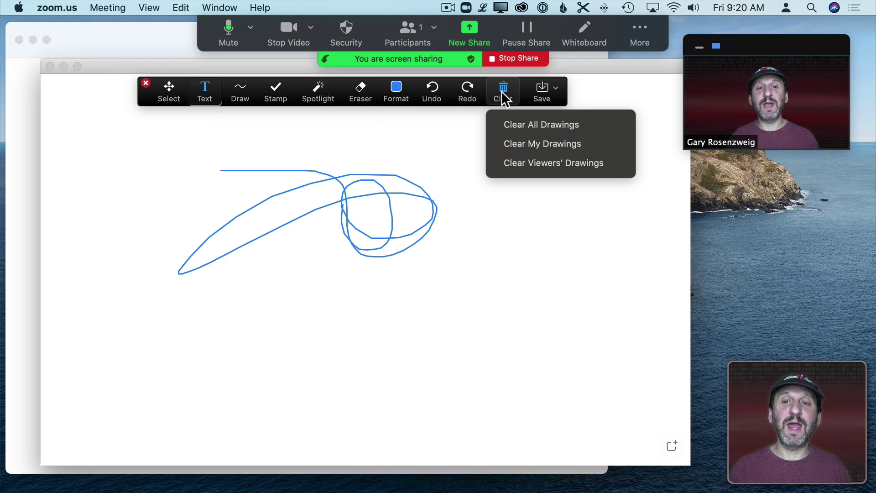
click(515, 125)
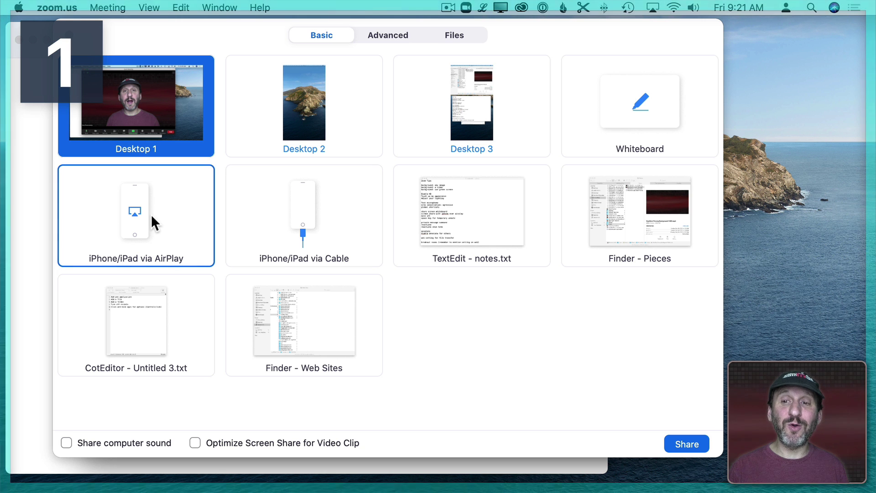
Share the iPhone/iPad screen into the meeting over AirPlay.
click(127, 222)
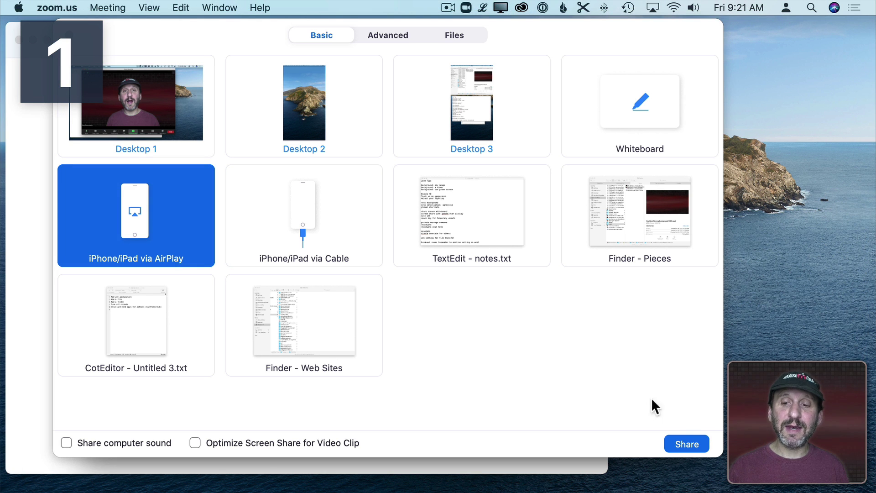
click(687, 442)
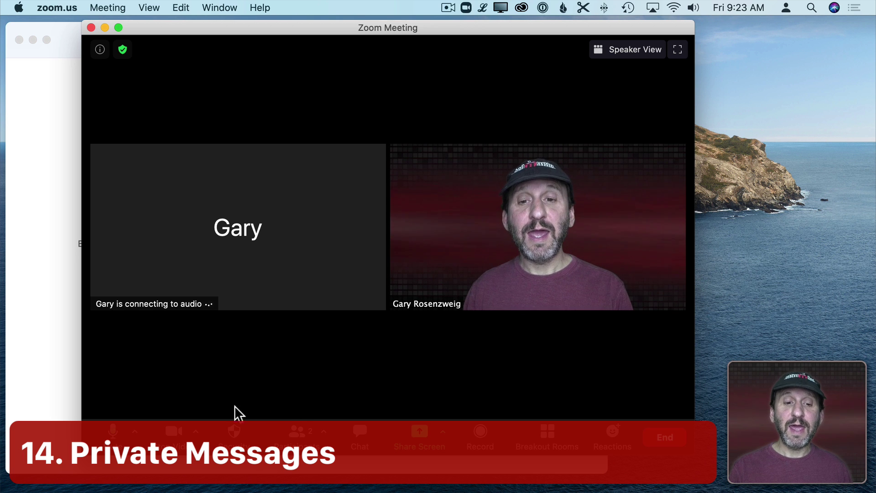
Open Participants and Chat, and draft 'Hi!' sent privately to the other participant.
click(301, 435)
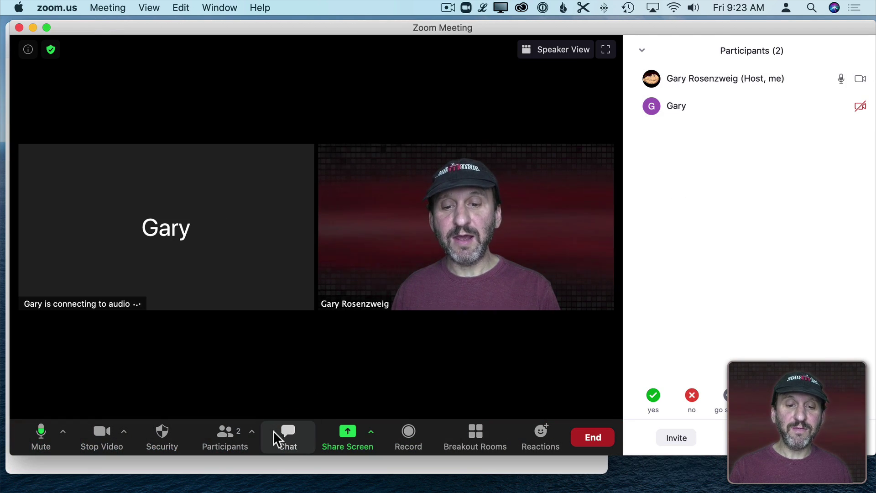
click(287, 437)
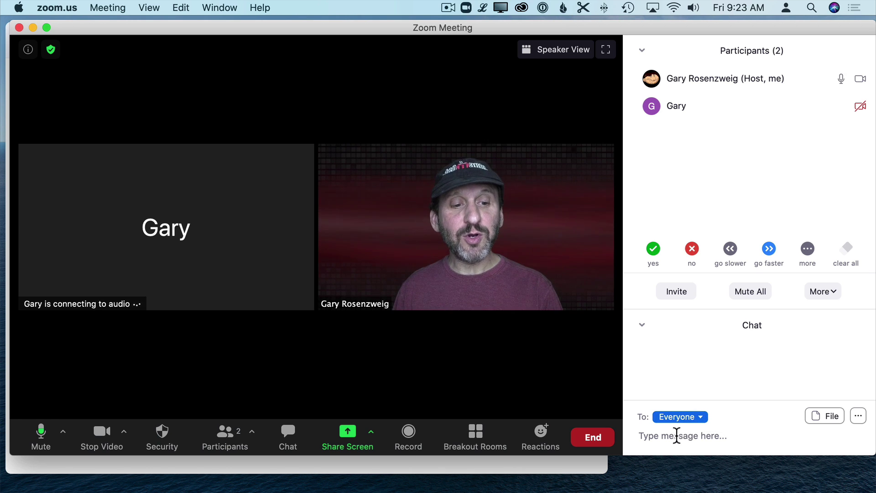
click(671, 439)
text(Hi!)
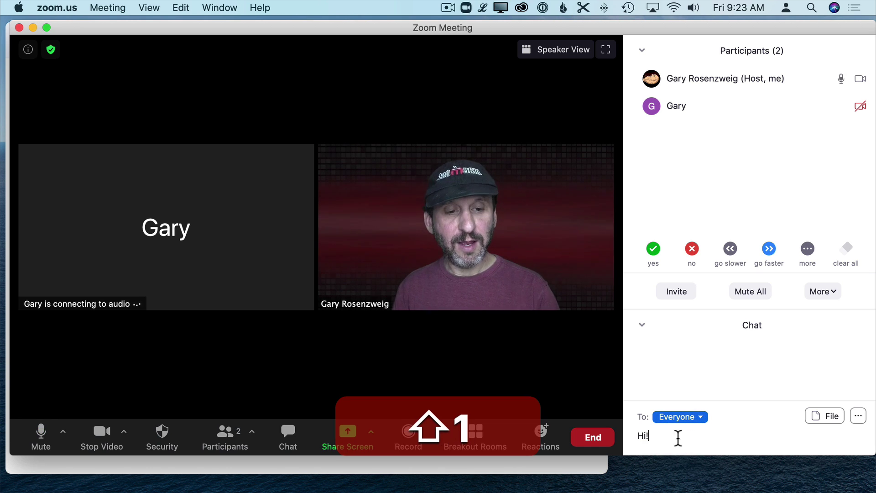
click(701, 419)
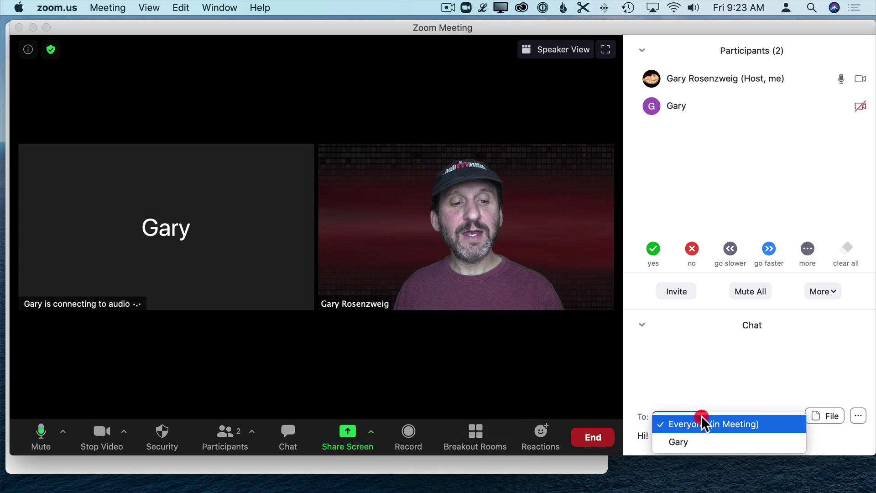
click(691, 441)
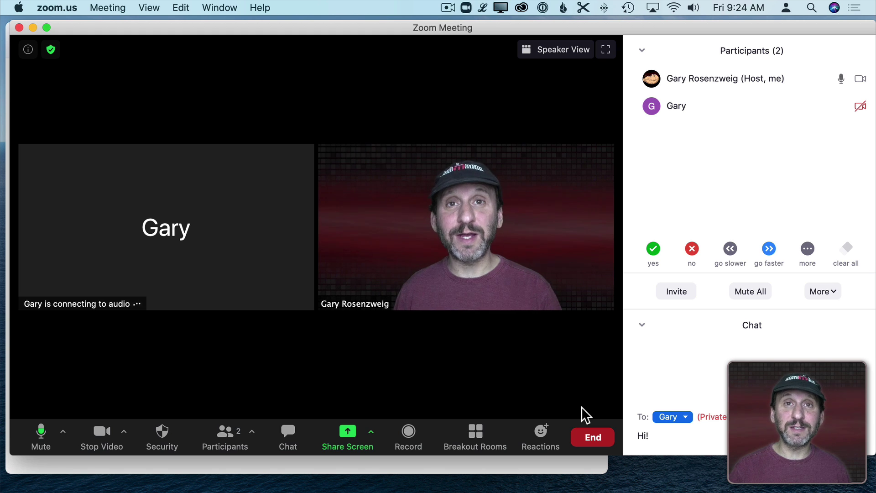
Send a clap reaction, then view the General page of Zoom Preferences.
click(541, 440)
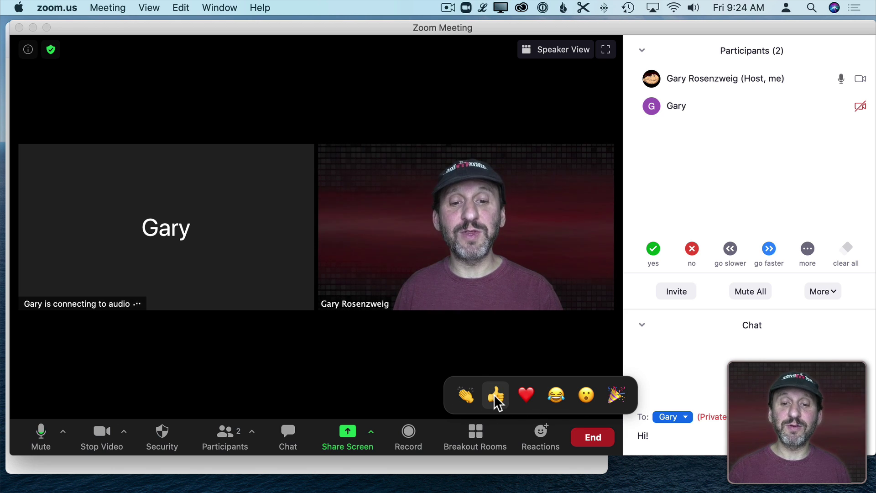
click(466, 397)
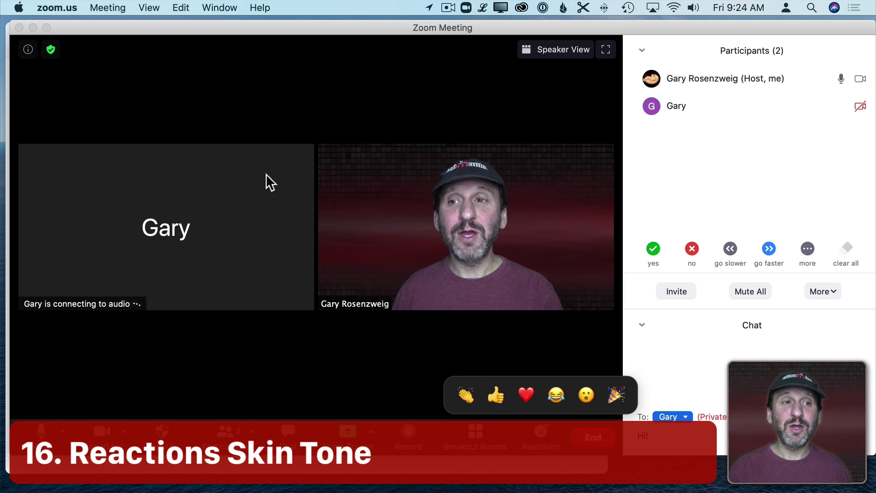
click(69, 6)
click(70, 45)
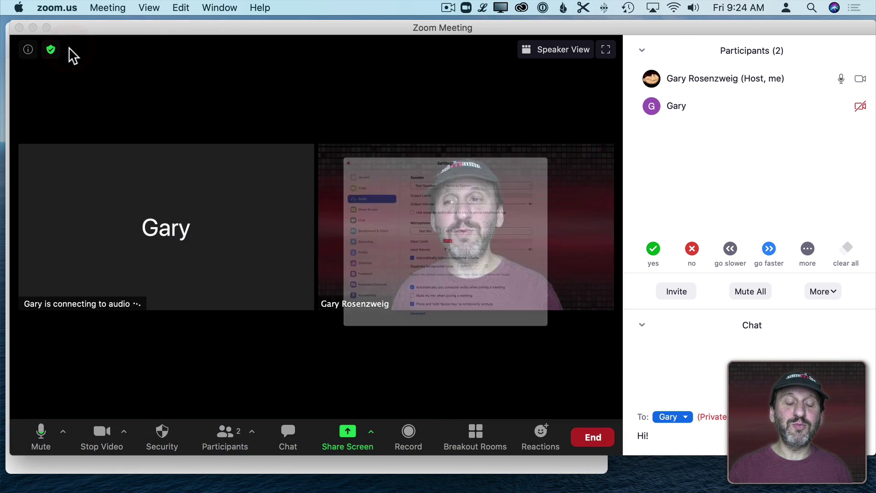
key(Up)
key(Up)
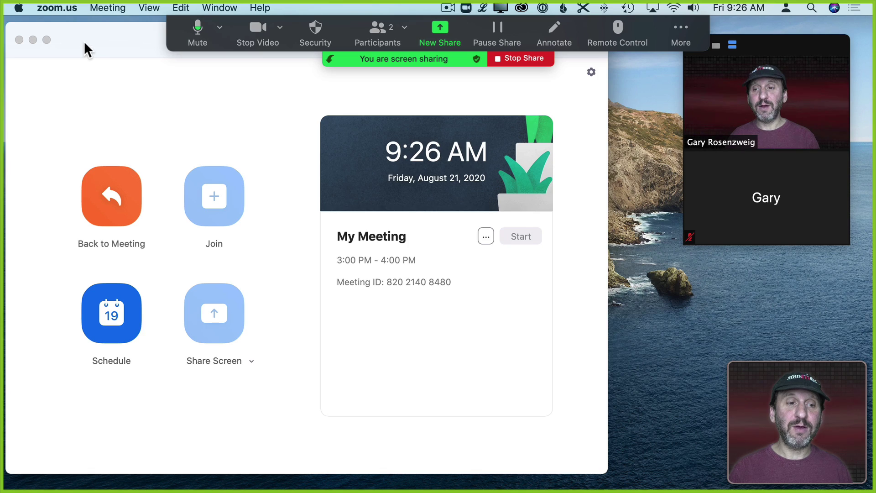
Reveal the desktop, annotate a blue freehand loop over the hillside, and open More options.
key(F11)
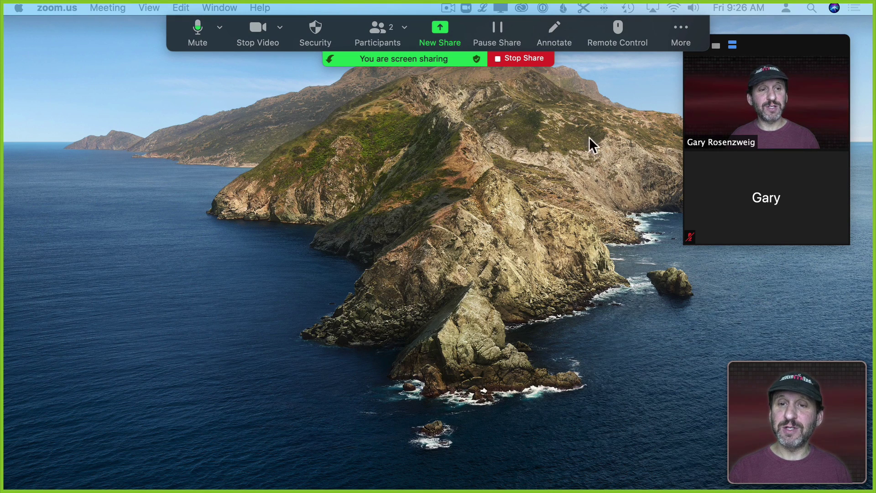
click(554, 33)
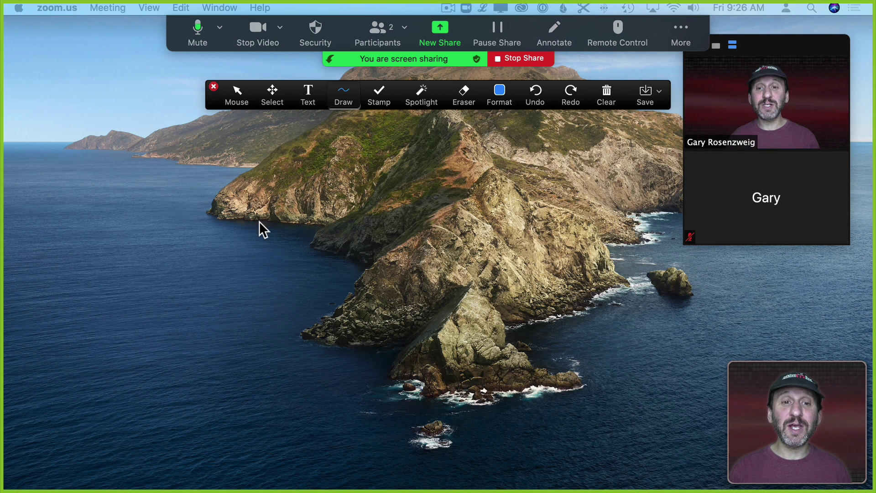
mouse_move(352, 187)
mouse_down()
mouse_move(356, 307)
mouse_move(417, 205)
mouse_move(374, 226)
mouse_up()
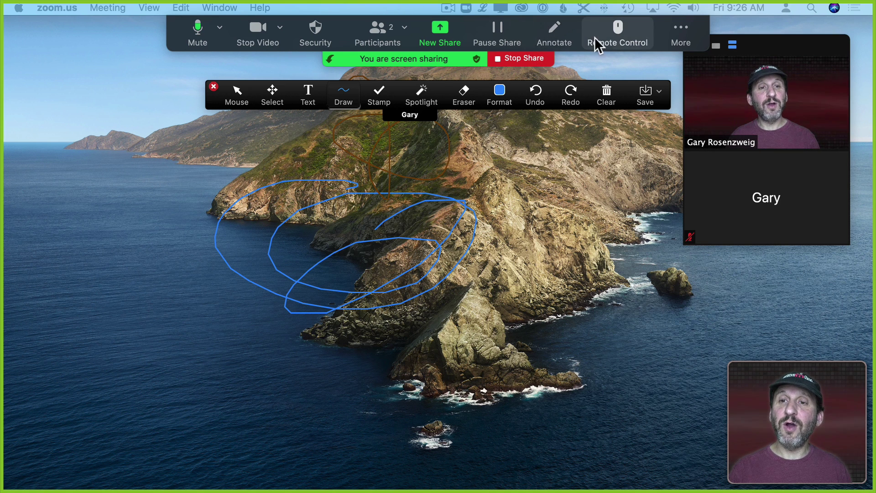
click(671, 33)
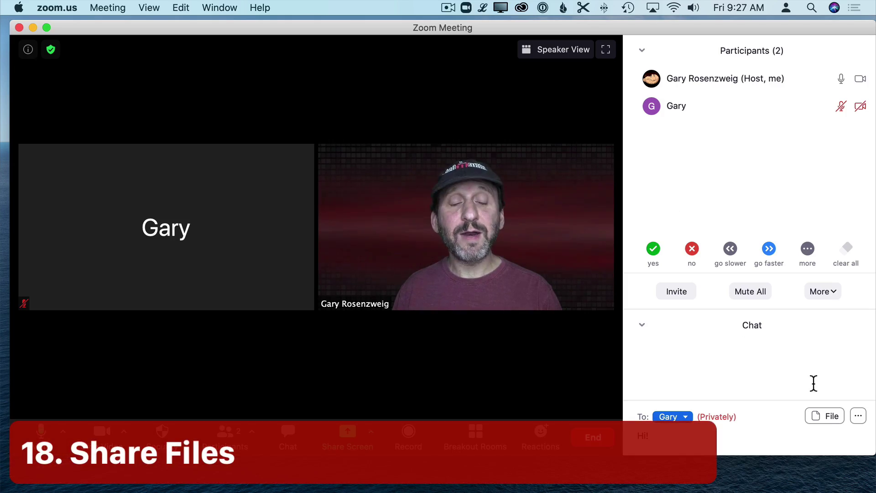
View the chat file sources (Dropbox, OneDrive, Google Drive, Box, Your Computer), then close them.
click(823, 416)
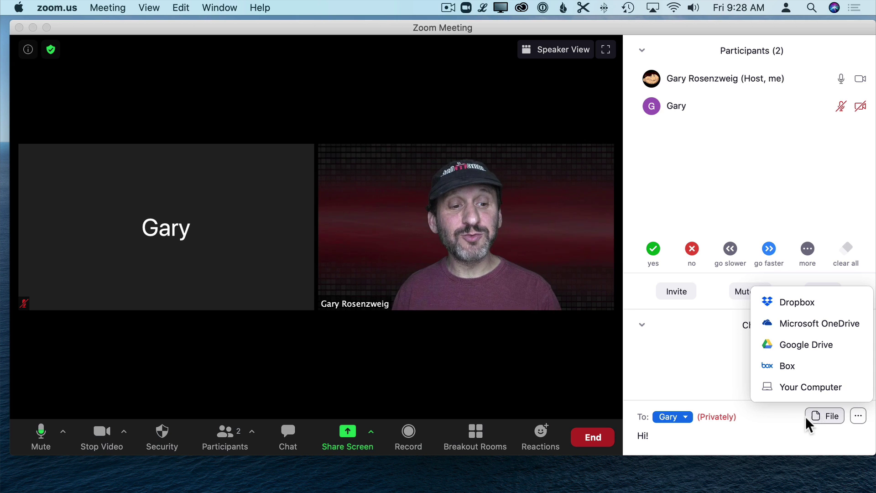
click(793, 420)
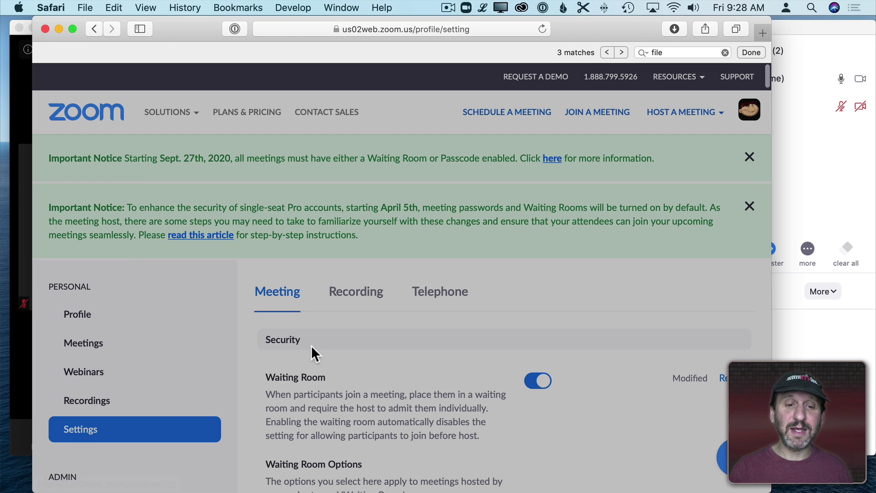
Scroll to File transfer and tick 'Only allow specified file types'.
scroll(352, 371, down, 15)
scroll(352, 373, down, 15)
scroll(352, 373, down, 10)
scroll(352, 373, down, 3)
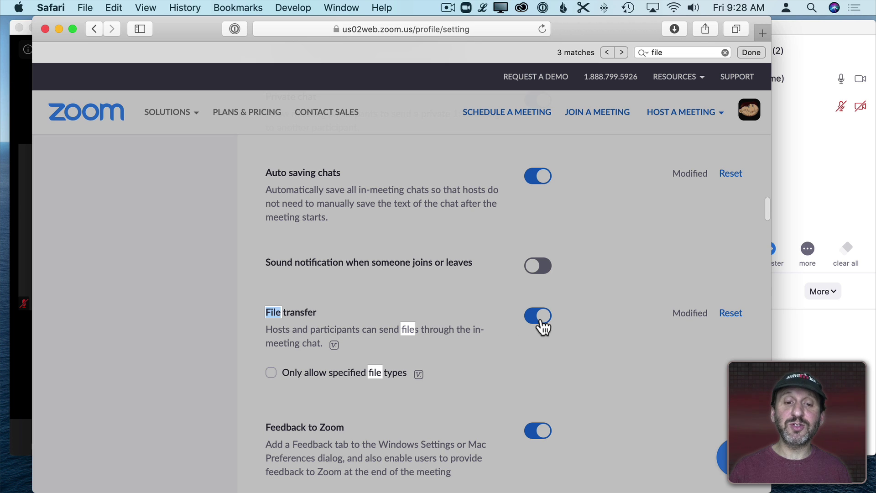
click(271, 372)
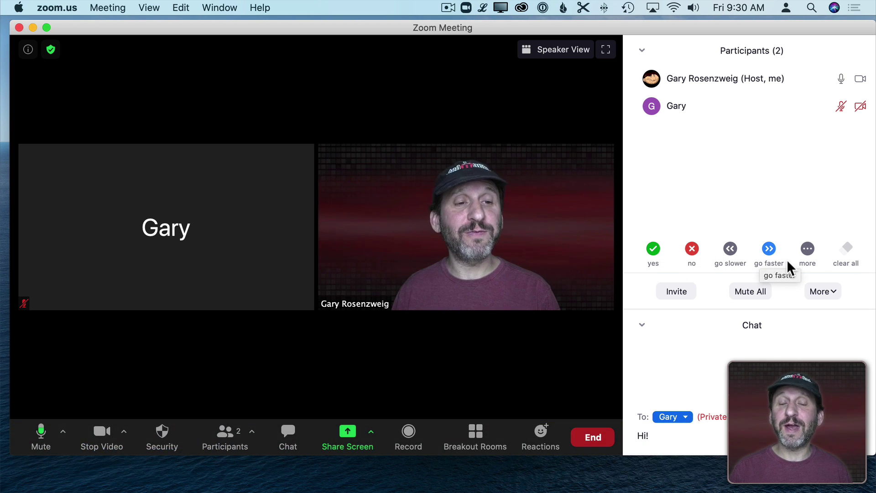
Set the host's feedback to yes, then change it to away.
click(807, 248)
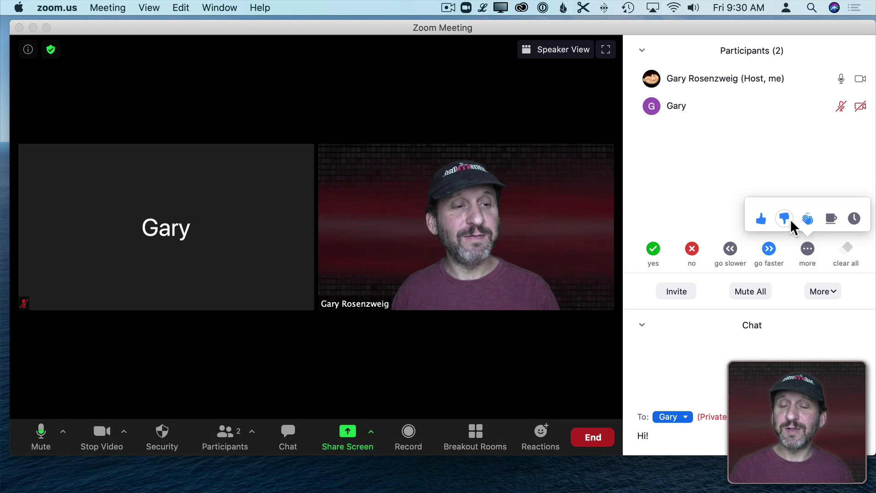
click(678, 206)
click(653, 249)
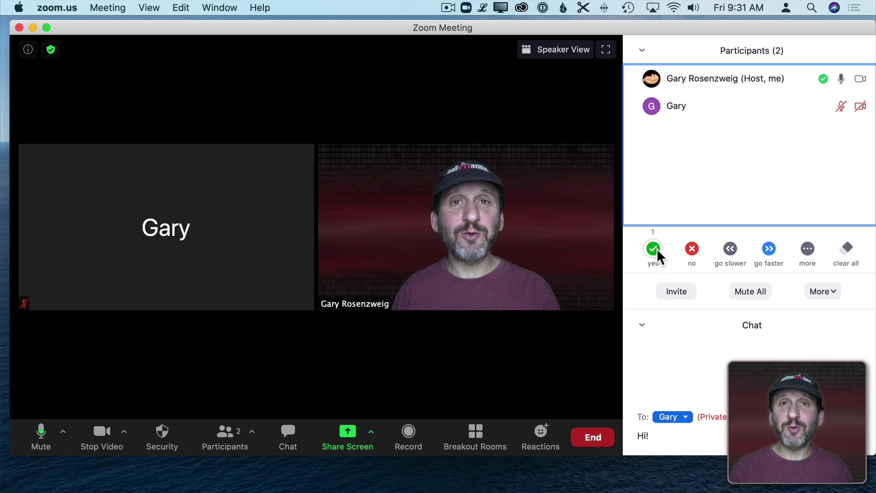
click(807, 249)
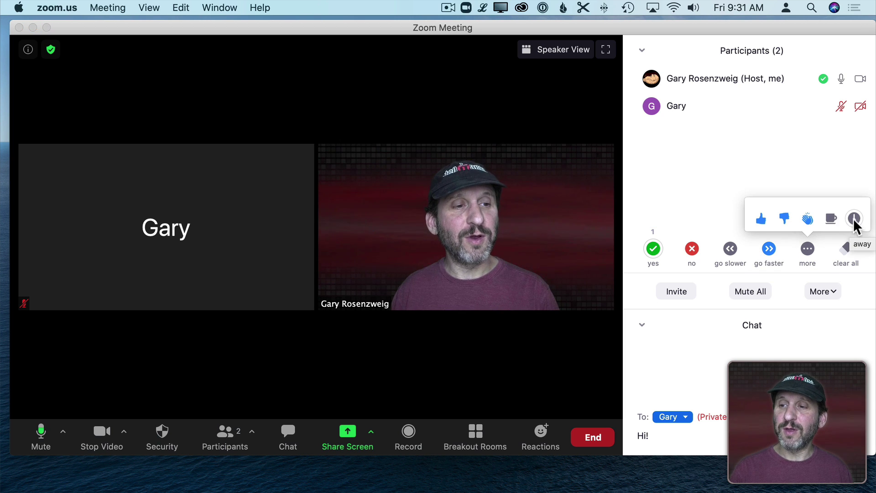
click(853, 220)
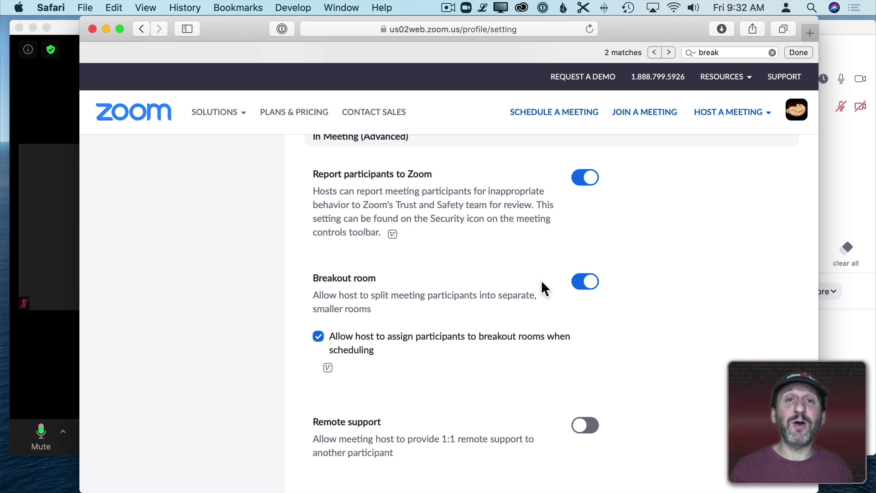
Hide the browser settings window and open Breakout Rooms setup in the meeting.
key(super+w)
click(464, 436)
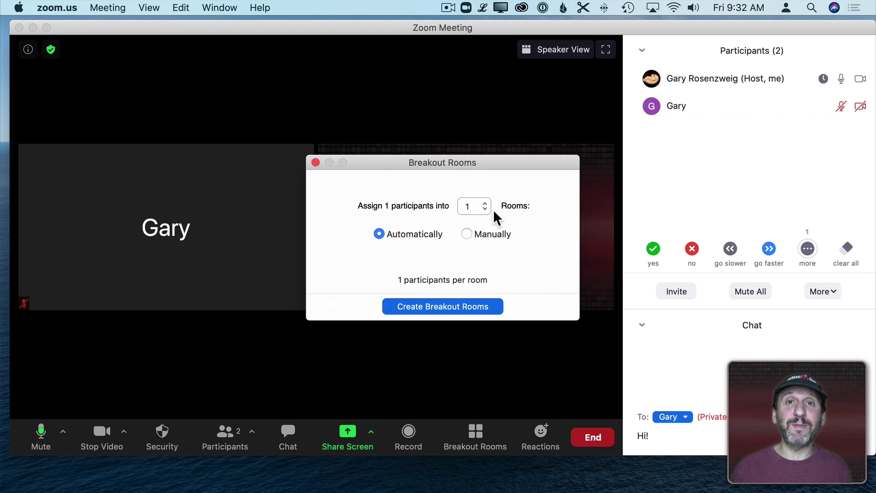
Create Breakout Room 1 with the second participant and show the room Options.
click(444, 306)
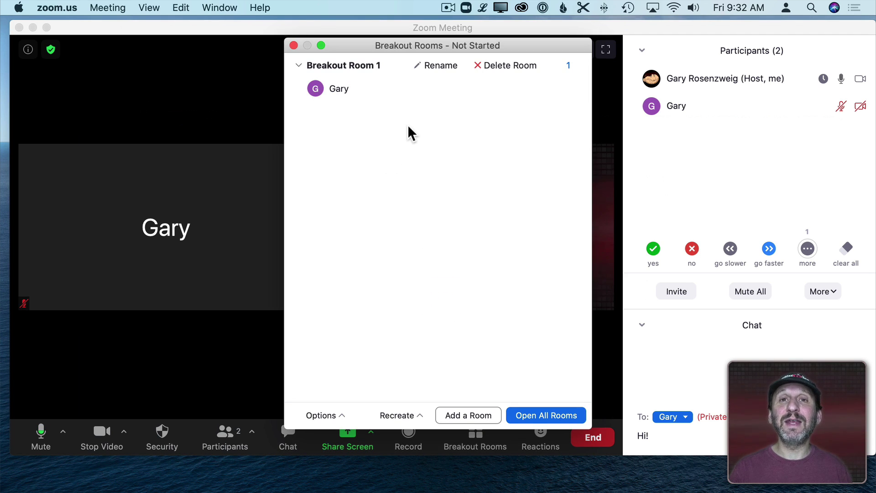
click(328, 414)
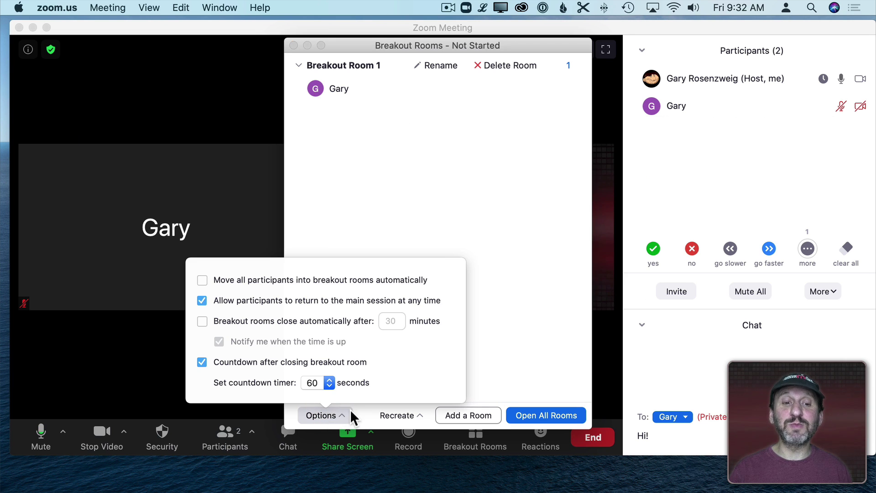